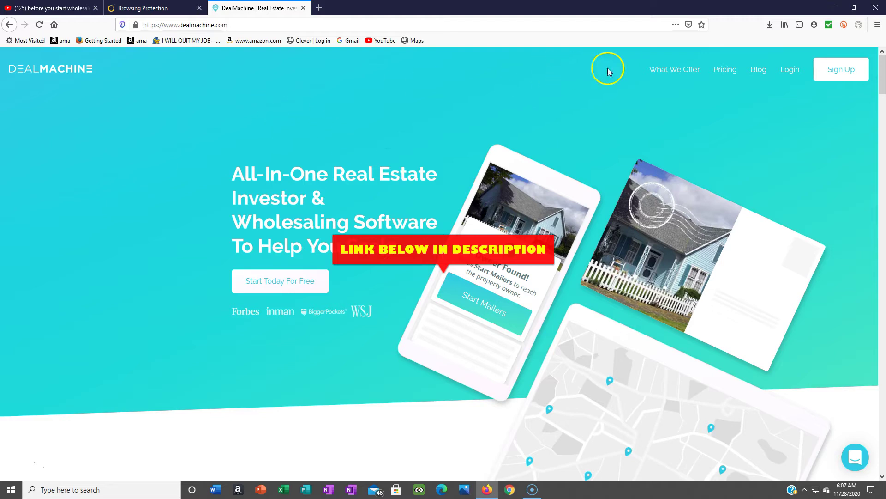
# Open Pricing and scroll to the Basic ($49/month), Professional ($99/month) and Enterprise ($2990/year) plans.
pyautogui.moveTo(667, 86)
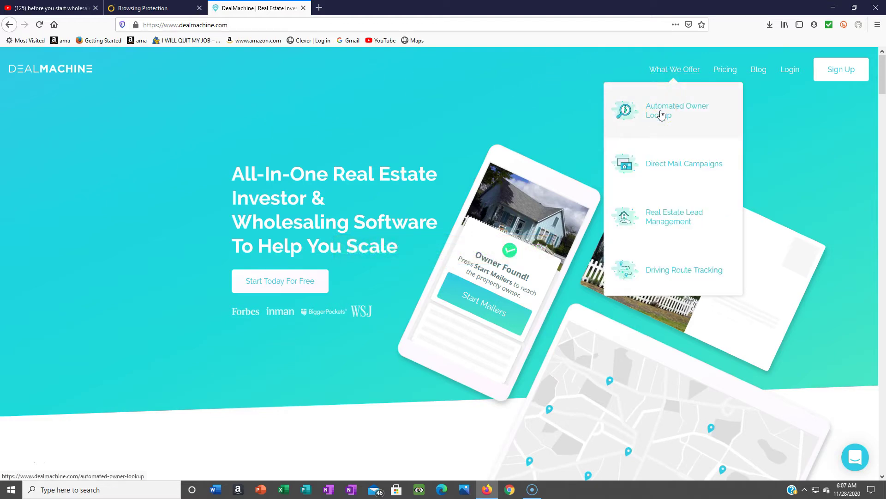
pyautogui.click(661, 167)
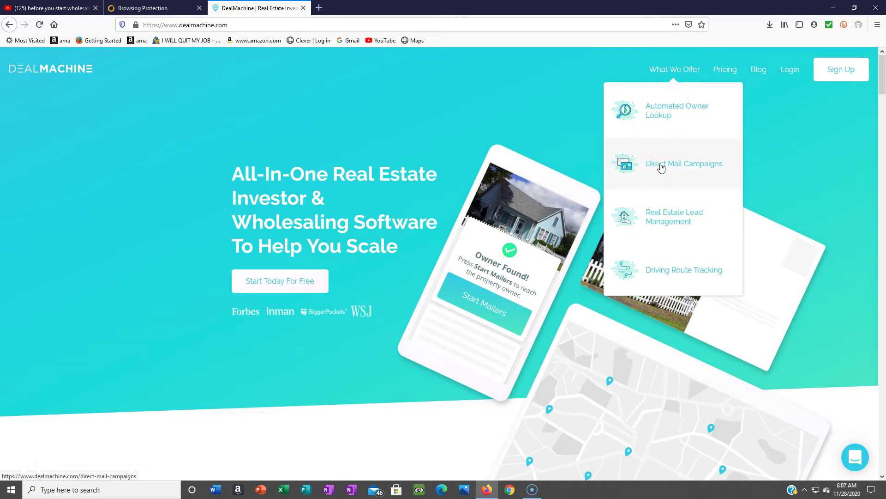
pyautogui.click(668, 214)
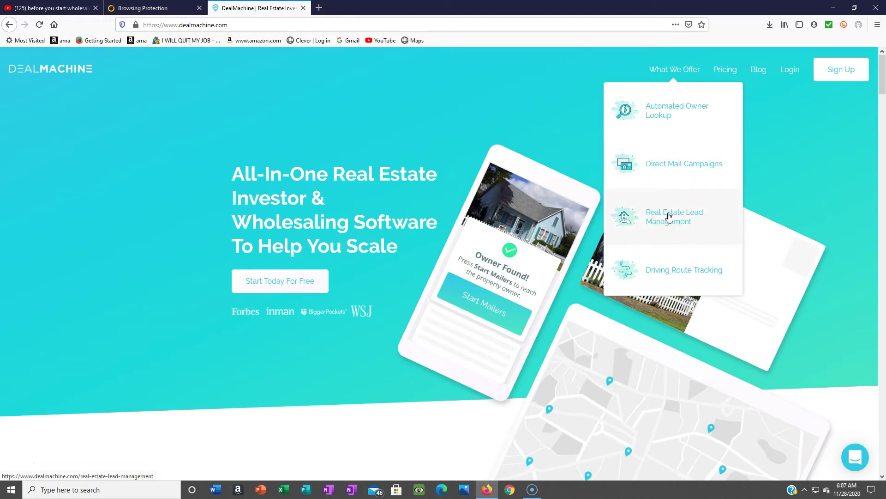
pyautogui.click(677, 276)
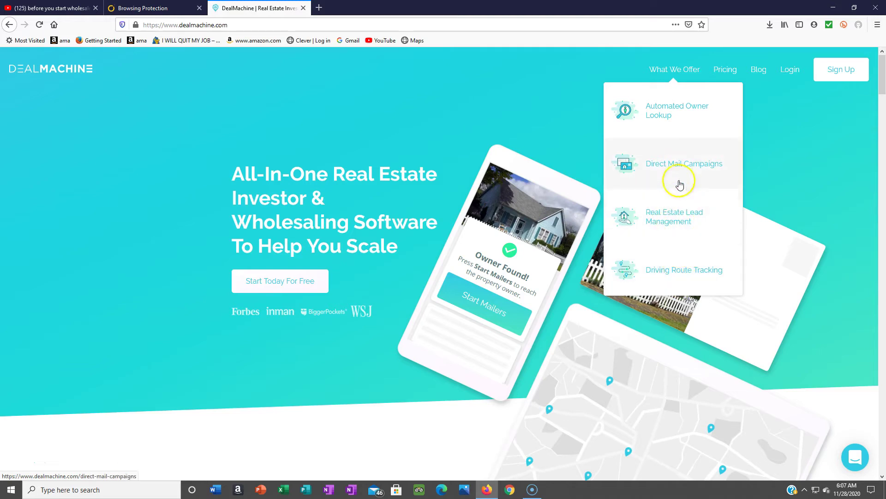
pyautogui.click(729, 73)
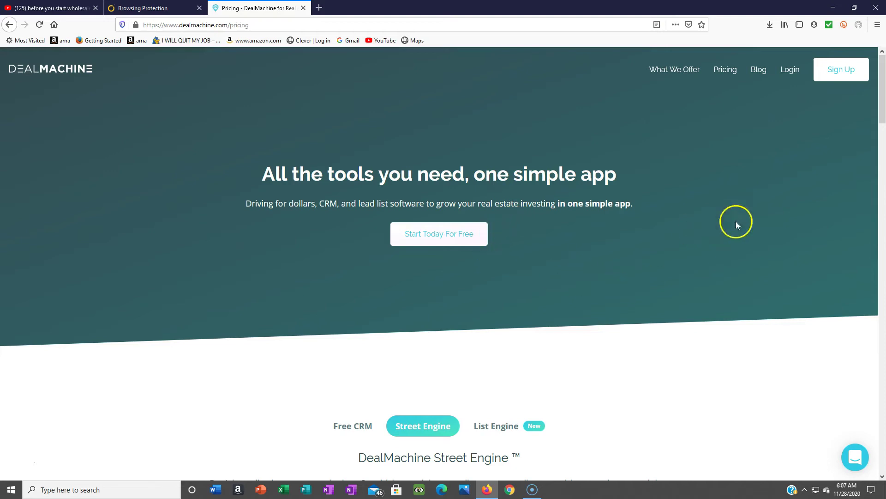
pyautogui.moveTo(882, 109); pyautogui.dragTo(883, 169)
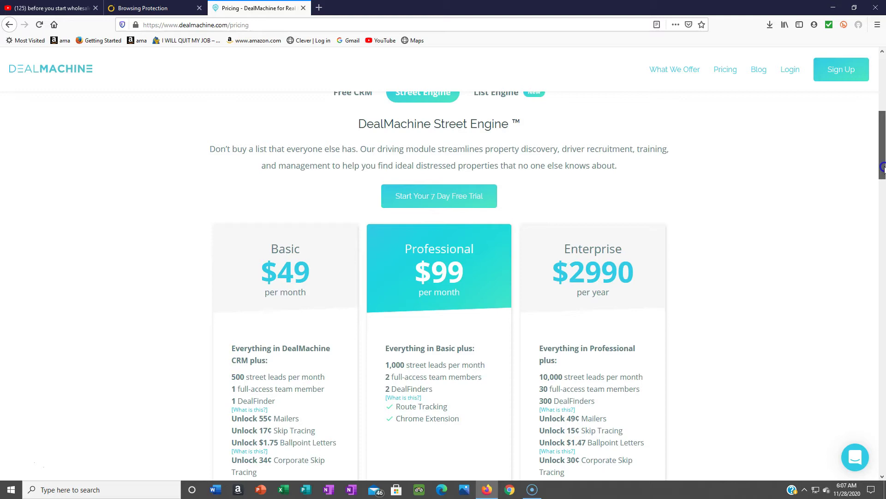
pyautogui.moveTo(883, 169); pyautogui.dragTo(882, 174)
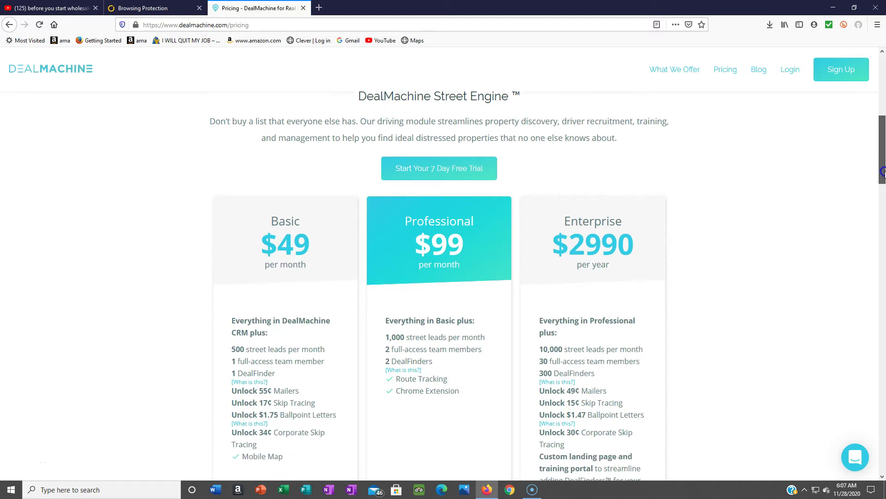
pyautogui.moveTo(882, 172); pyautogui.dragTo(683, 221)
pyautogui.moveTo(882, 88); pyautogui.dragTo(883, 164)
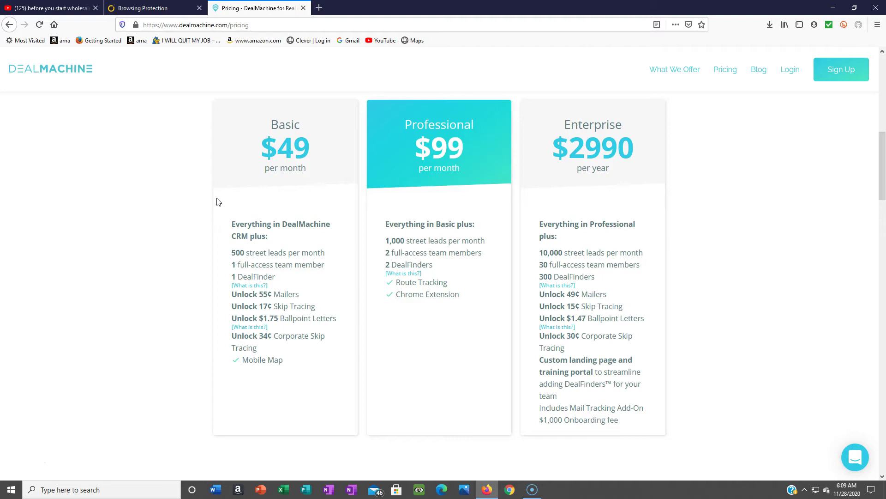
pyautogui.click(225, 154)
# Log in to DealMachine using the saved autofill email and password.
pyautogui.click(790, 71)
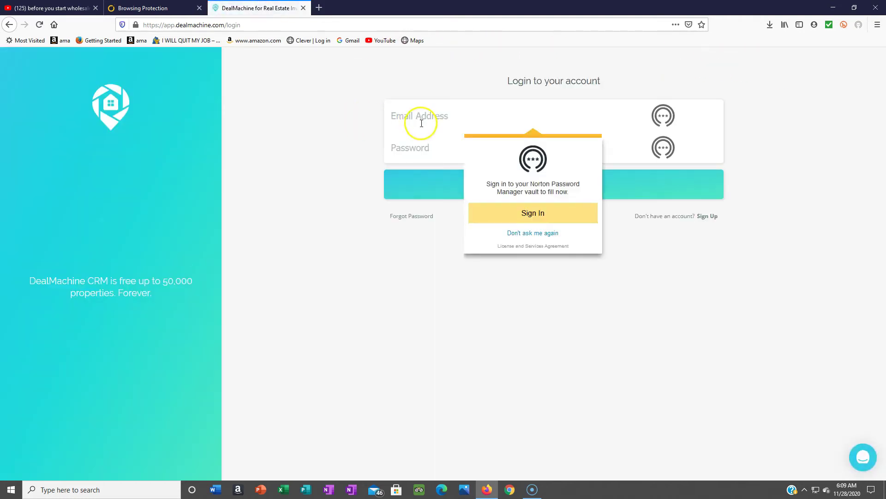
pyautogui.click(435, 117)
pyautogui.click(457, 134)
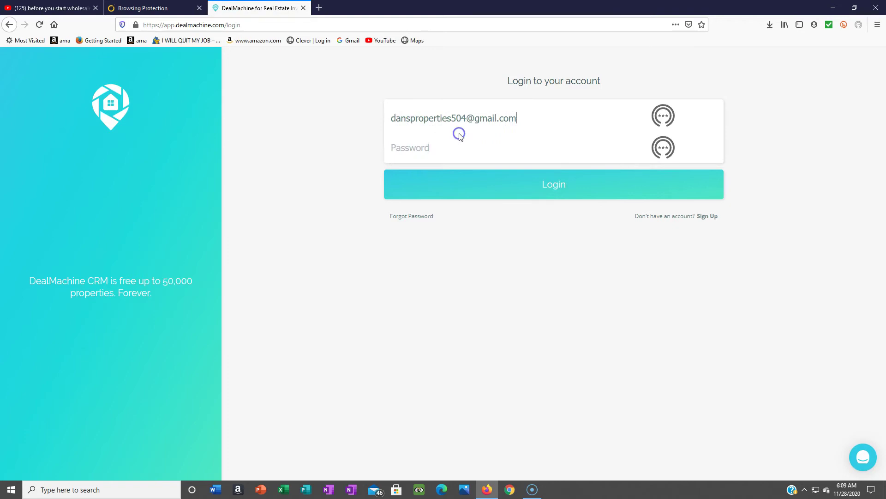
pyautogui.click(510, 194)
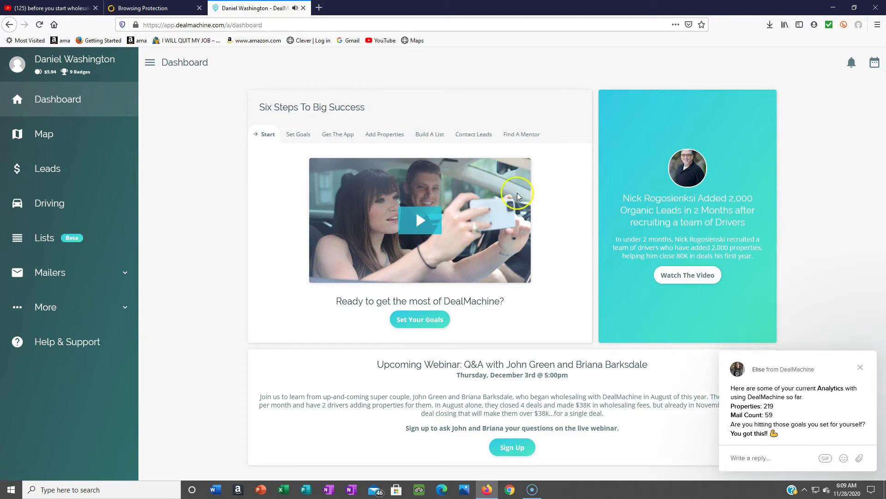
pyautogui.click(479, 200)
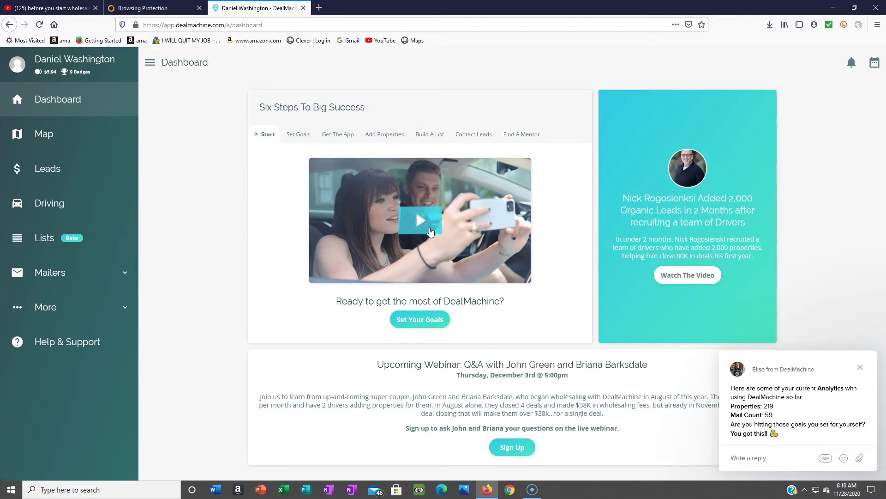
# Play the Six Steps To Big Success welcome video with the volume raised.
pyautogui.click(429, 229)
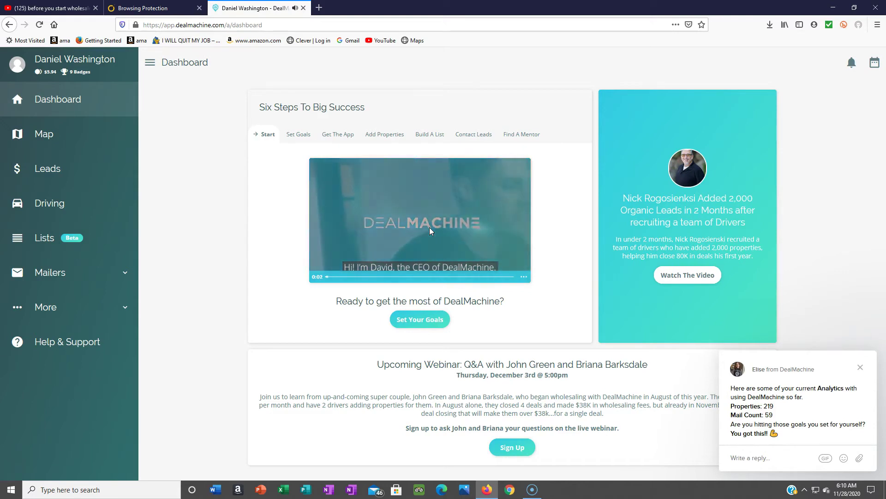
pyautogui.press('XF86AudioLowerVolume')
pyautogui.press('XF86AudioRaiseVolume')
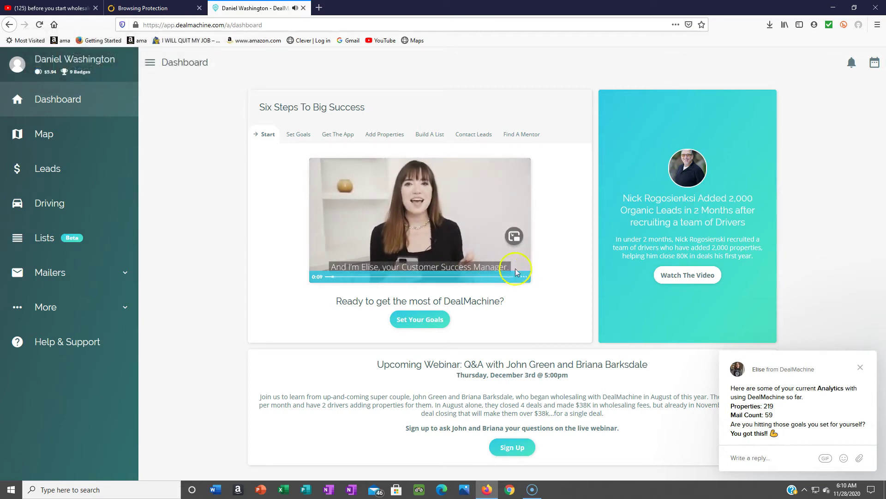
pyautogui.click(524, 276)
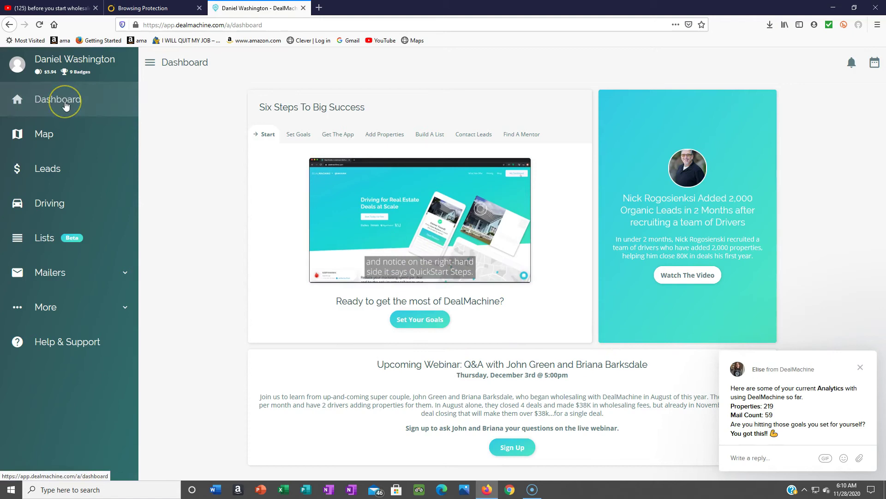
# Search the property map for '7843 sc' and pick a matching property result.
pyautogui.click(65, 135)
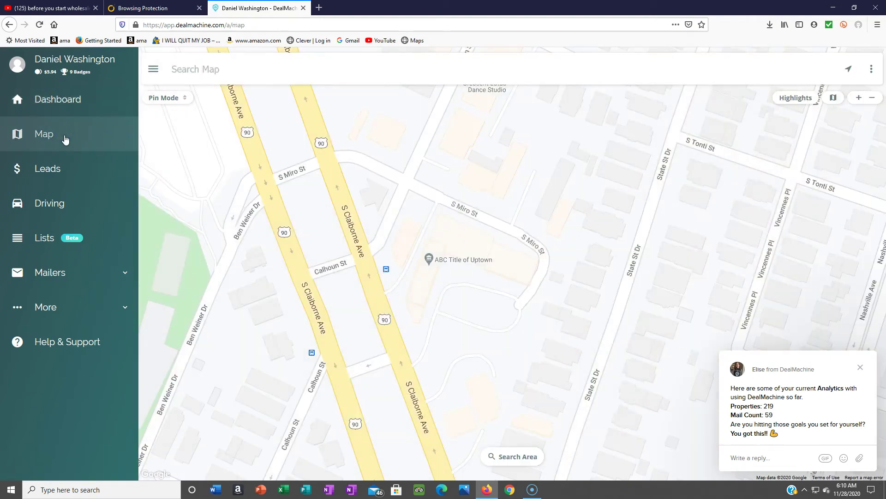
pyautogui.click(68, 140)
pyautogui.click(203, 74)
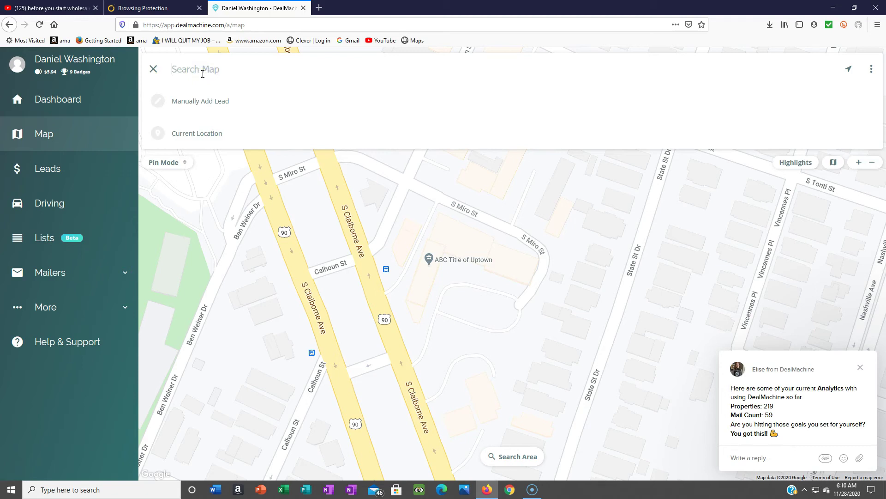
pyautogui.write('7843')
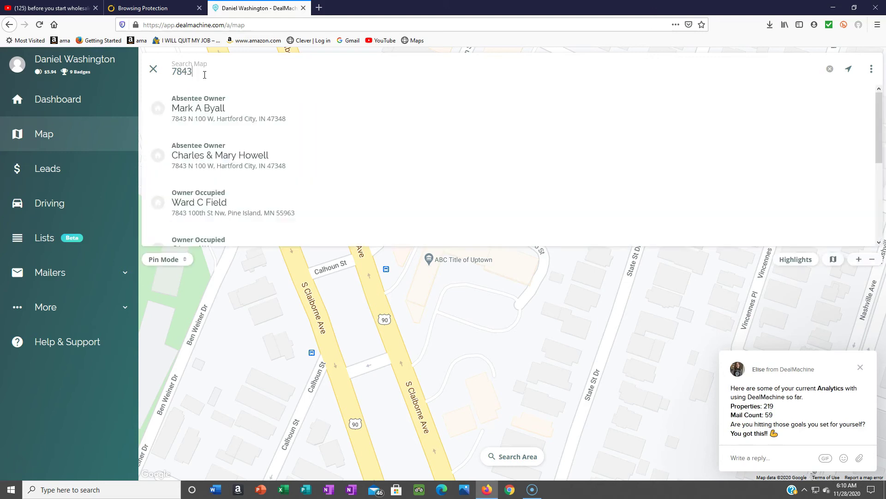
pyautogui.write(' sc')
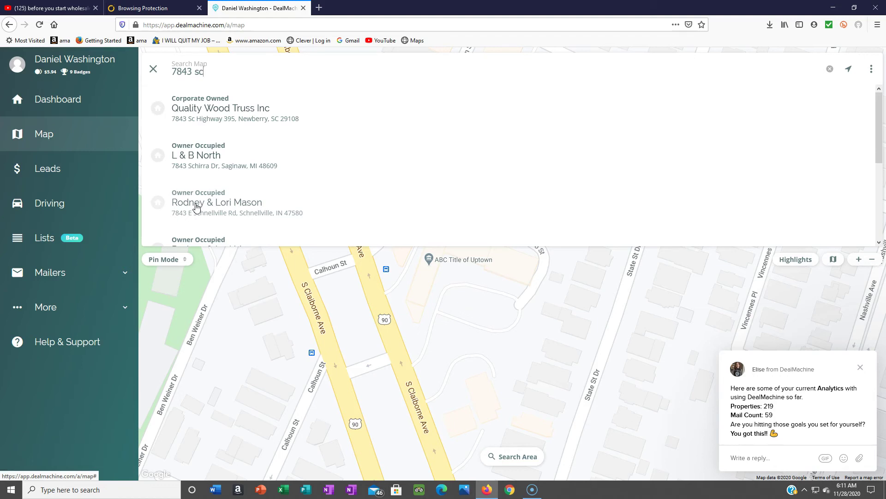
pyautogui.click(194, 213)
pyautogui.click(207, 156)
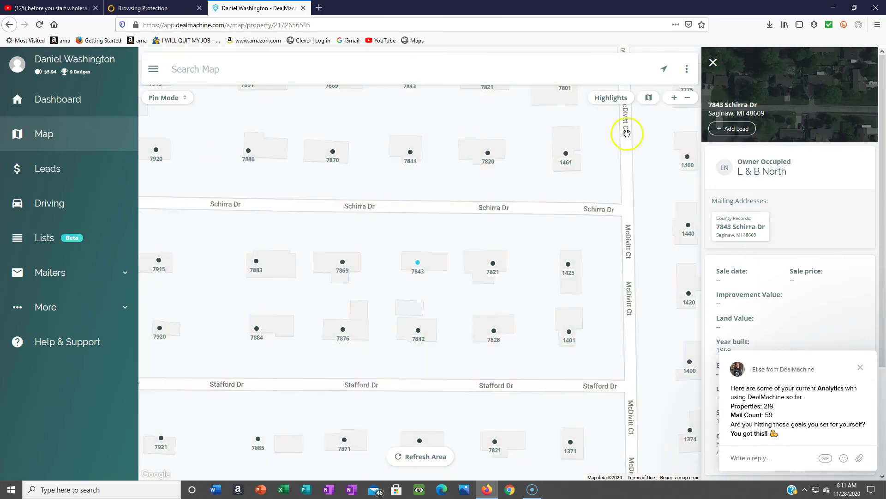
pyautogui.click(742, 57)
pyautogui.moveTo(882, 145); pyautogui.dragTo(883, 258)
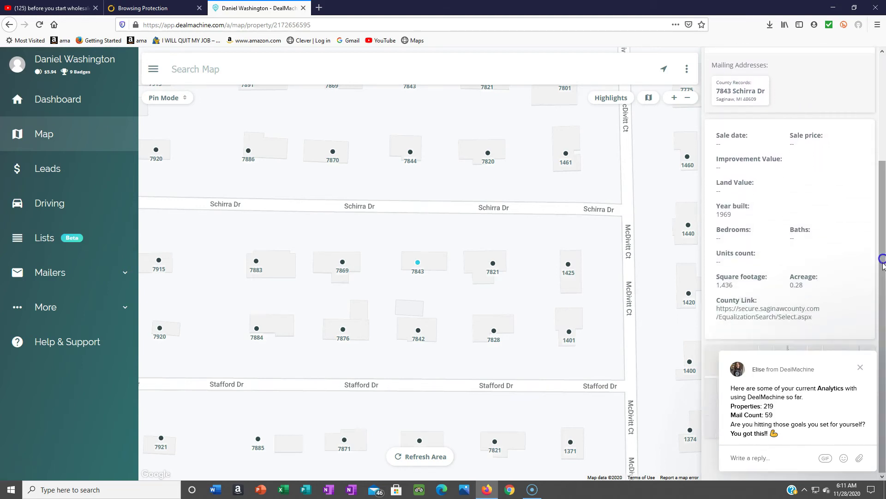
pyautogui.click(860, 369)
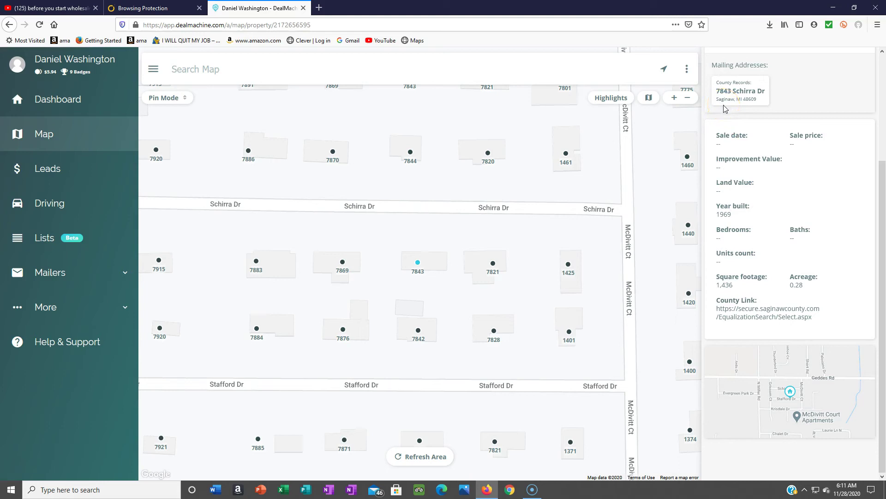
# View the parcel in Saginaw County's property search, then return to the DealMachine map tab.
pyautogui.moveTo(881, 187); pyautogui.dragTo(882, 106)
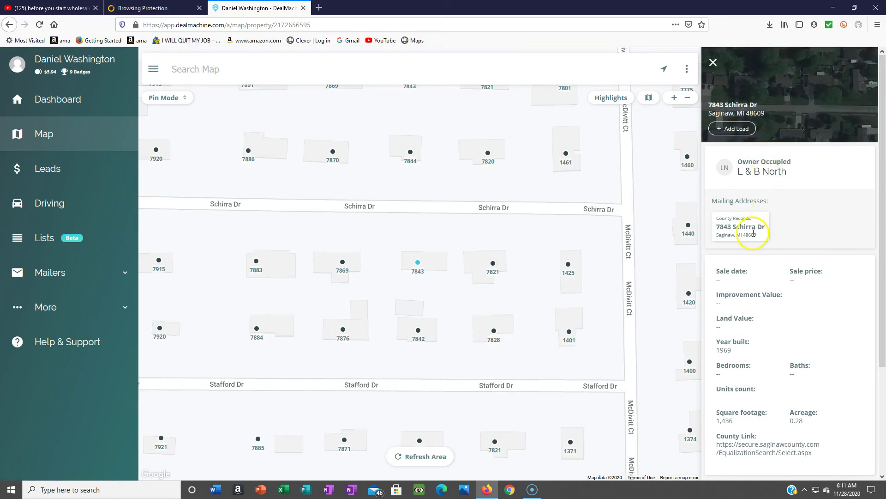
pyautogui.moveTo(881, 166); pyautogui.dragTo(882, 259)
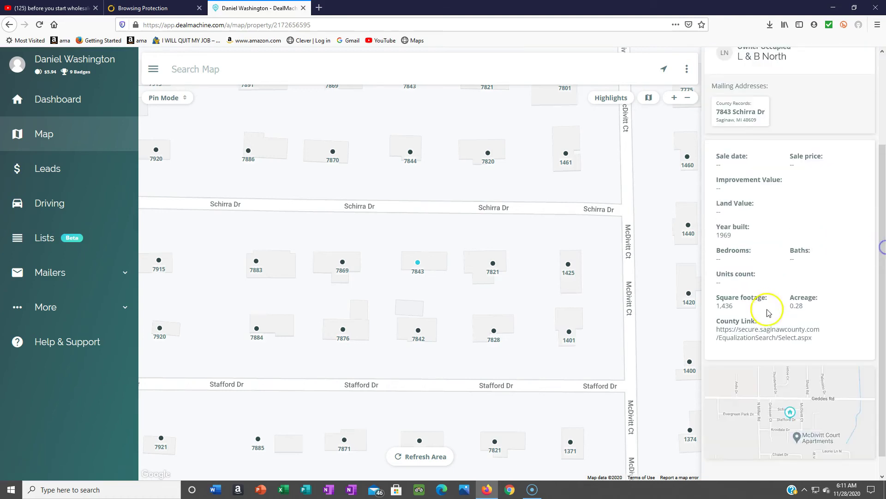
pyautogui.click(760, 333)
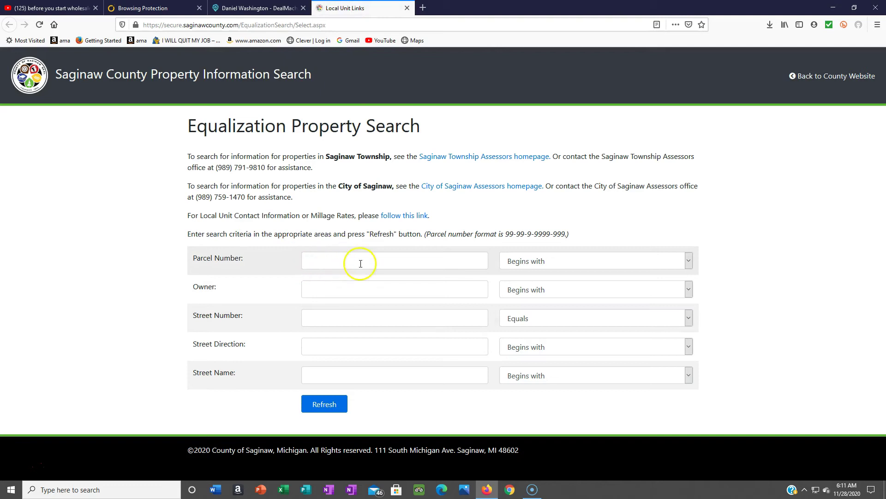
pyautogui.click(271, 10)
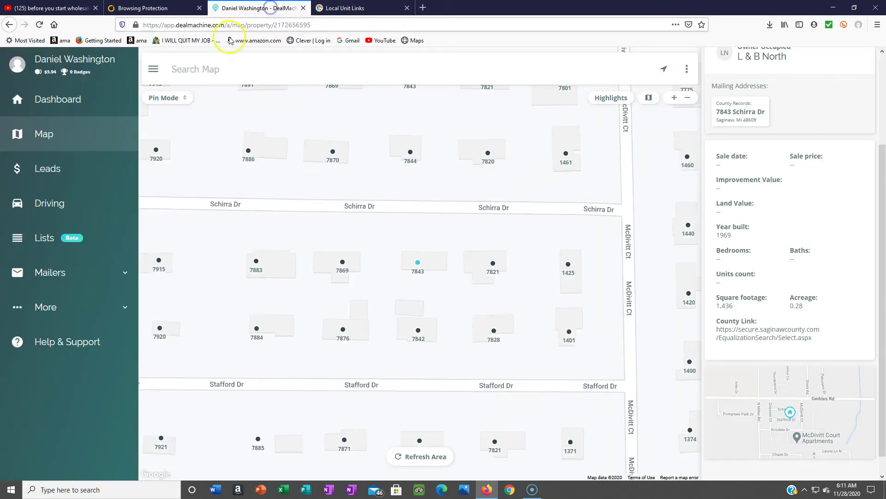
# Open Leads and select all 25 leads on the first page of 472.
pyautogui.click(83, 167)
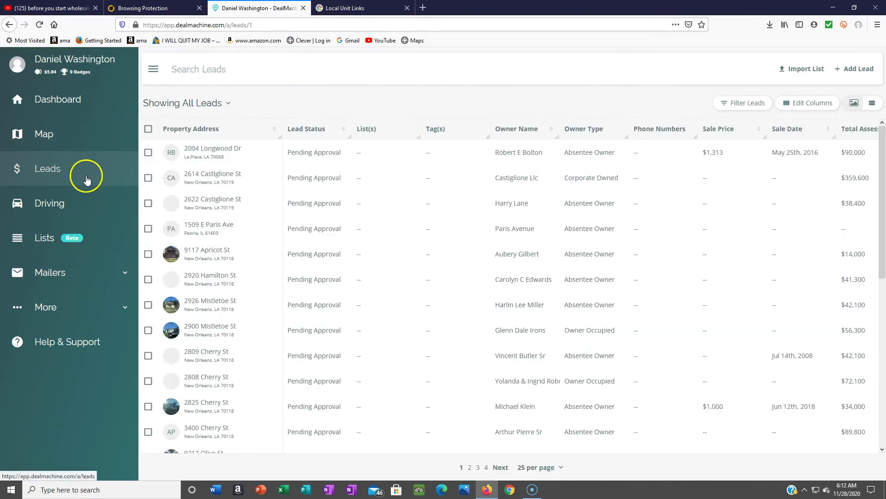
pyautogui.moveTo(283, 178)
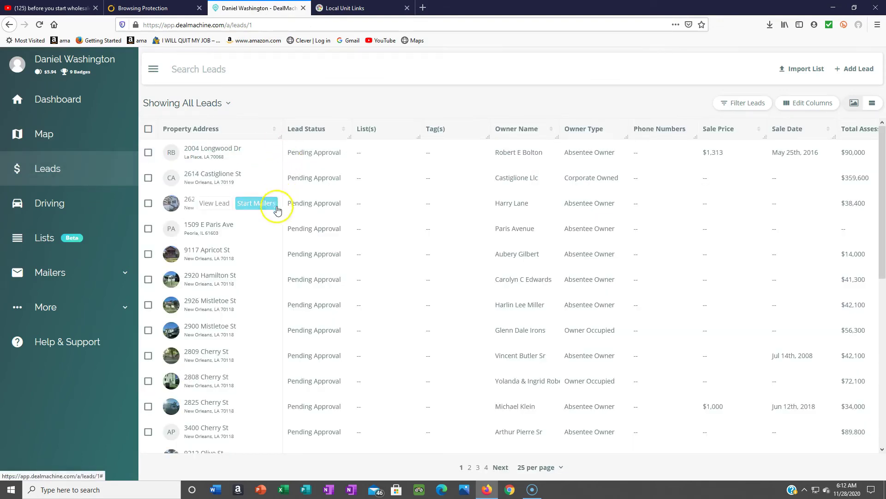
pyautogui.moveTo(253, 206)
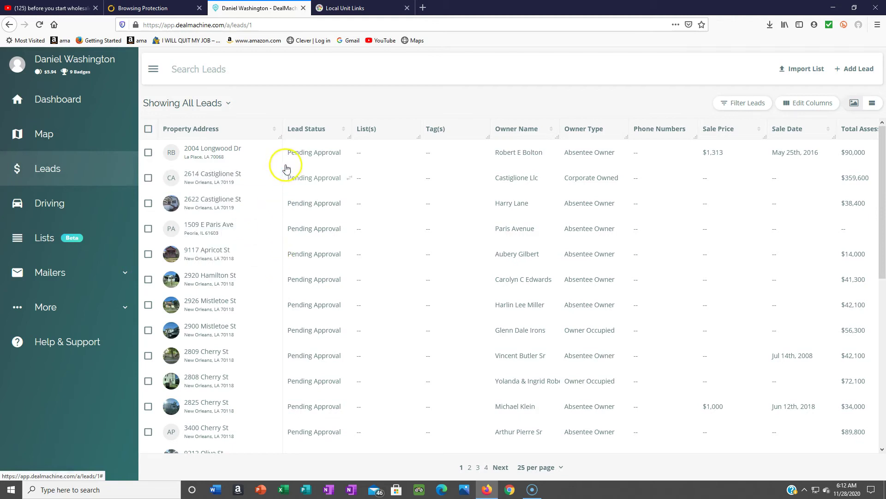
pyautogui.moveTo(250, 150)
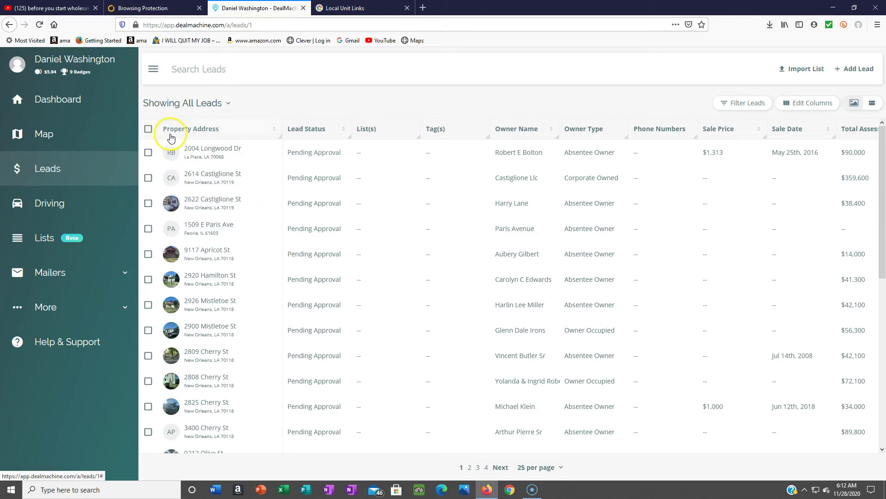
pyautogui.click(147, 129)
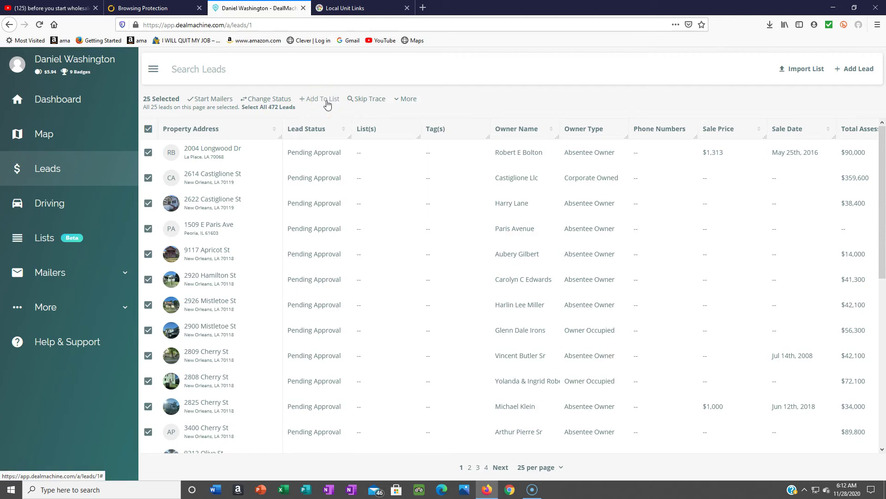
pyautogui.click(327, 101)
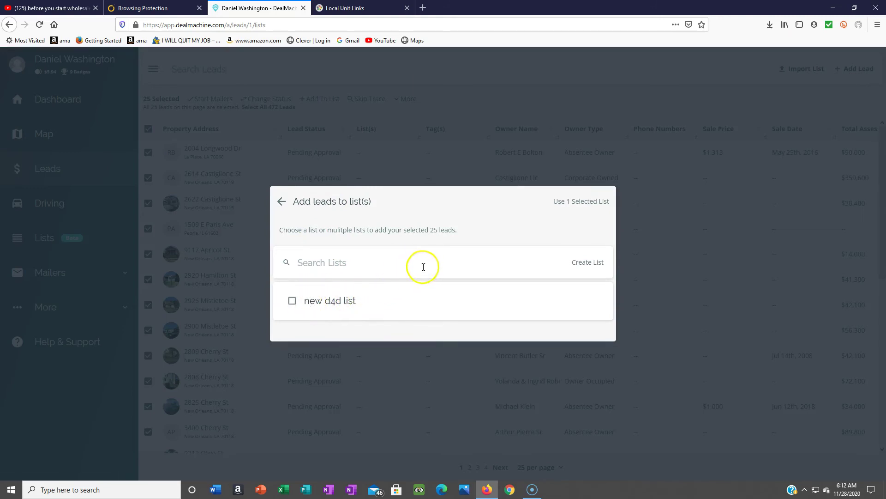
pyautogui.click(282, 203)
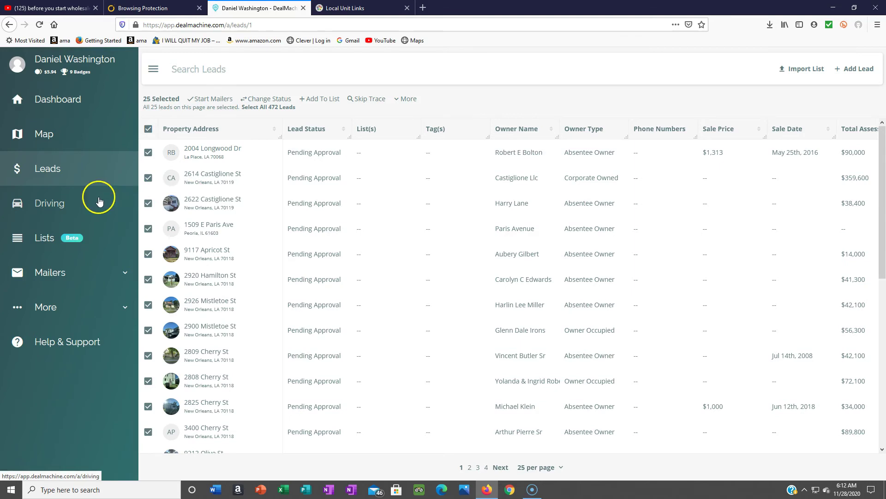
# Open the September 17th tracked route (38 leads, 8.33 miles) from the Driving page.
pyautogui.click(49, 205)
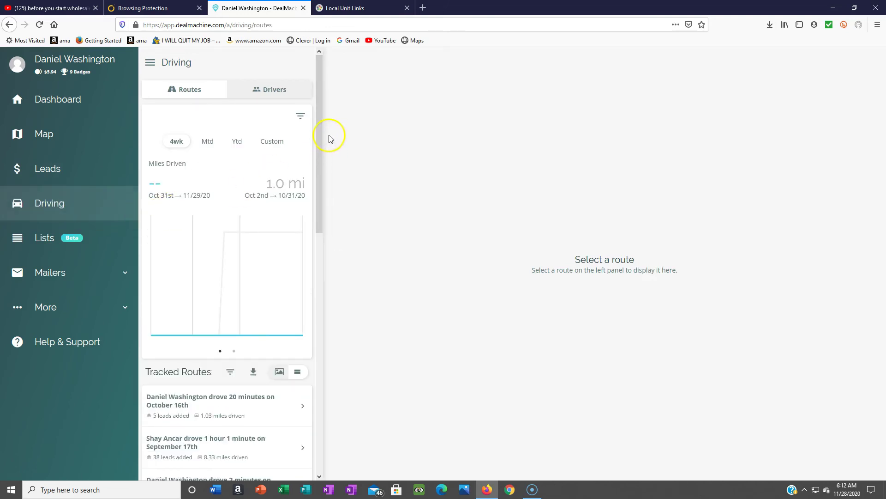
pyautogui.moveTo(322, 121); pyautogui.dragTo(320, 141)
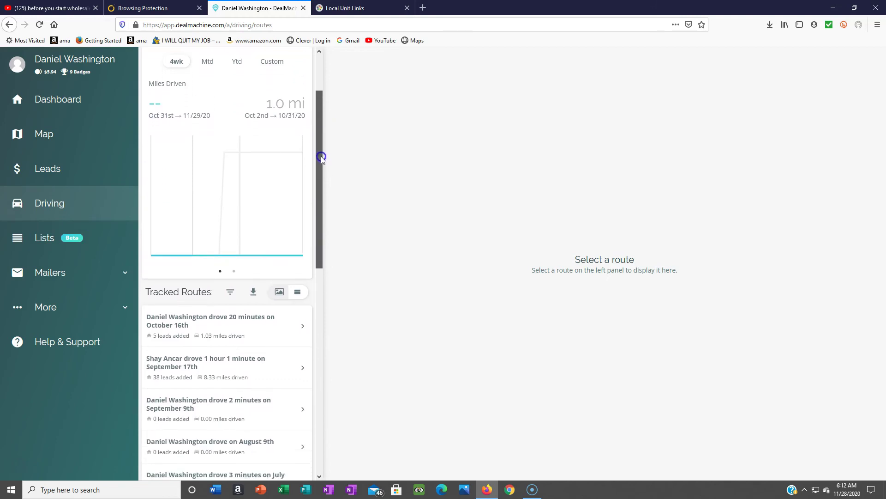
pyautogui.moveTo(322, 159); pyautogui.dragTo(318, 196)
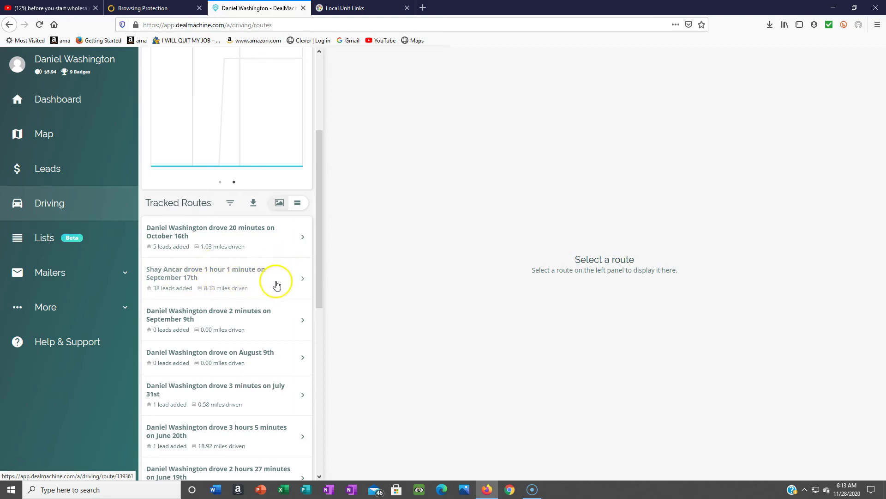
pyautogui.moveTo(316, 231); pyautogui.dragTo(346, 234)
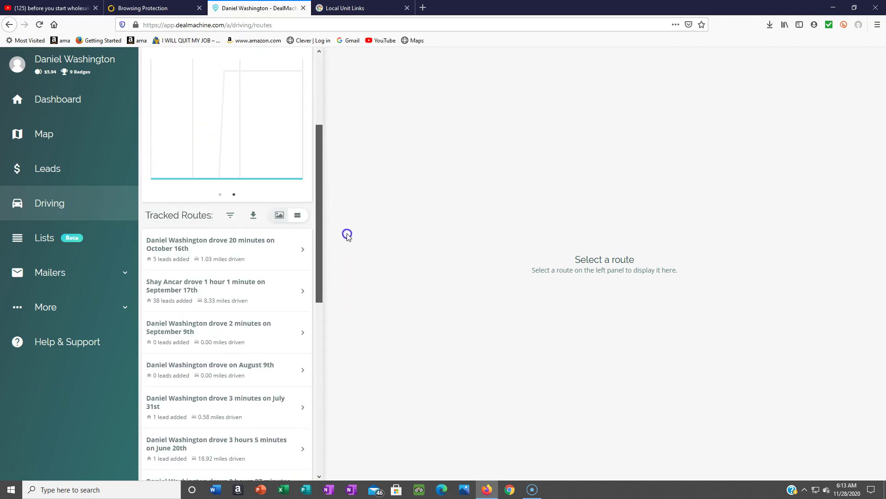
pyautogui.click(296, 285)
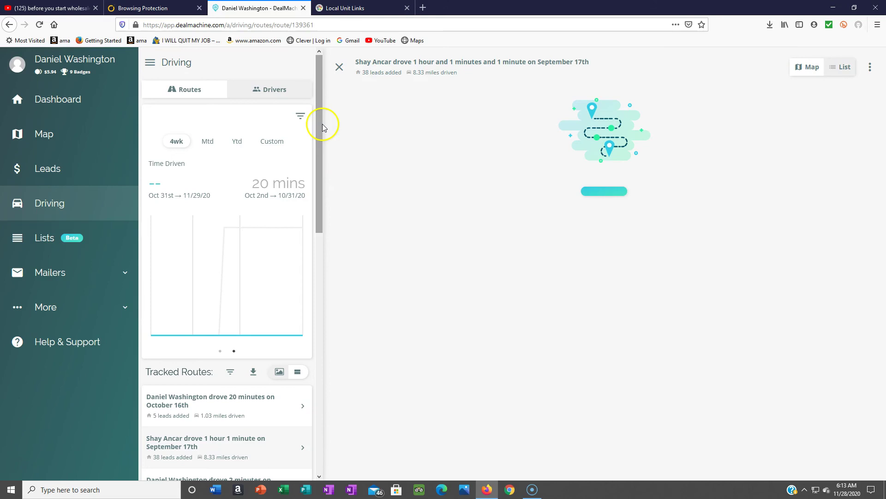
pyautogui.moveTo(323, 128); pyautogui.dragTo(323, 283)
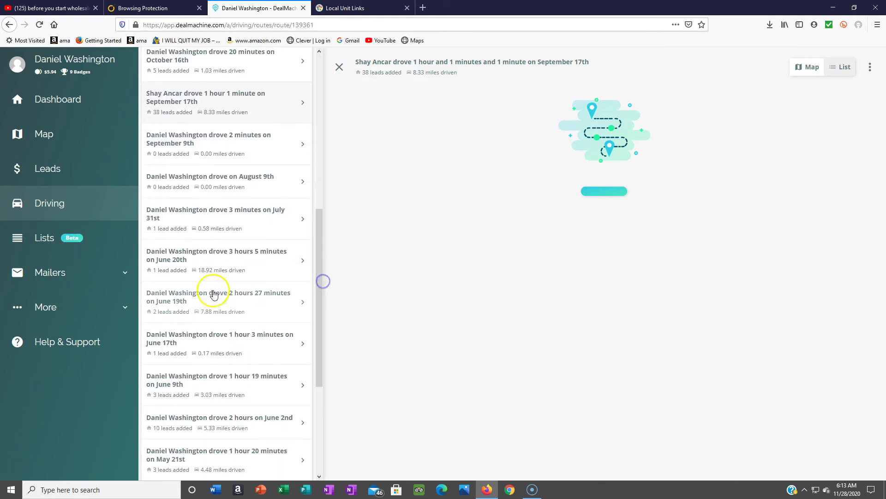
# Open the Default 4x6 Postcard template from Mailers > Templates for editing.
pyautogui.click(64, 276)
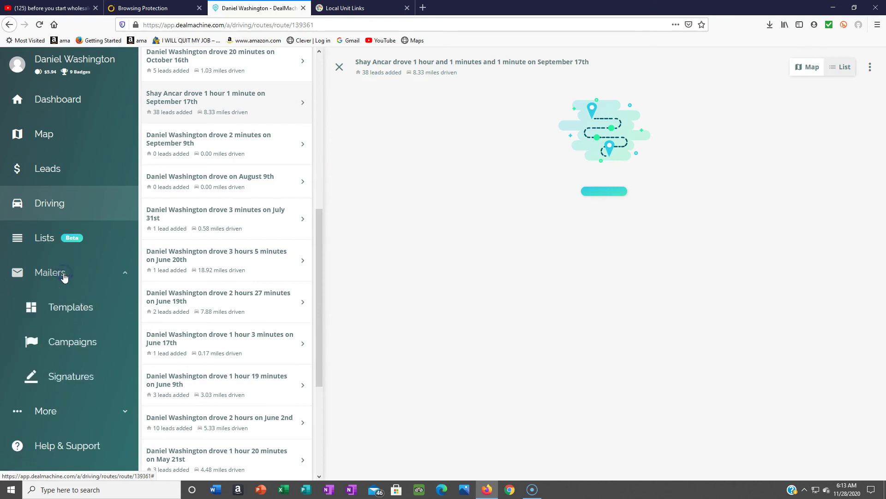
pyautogui.click(74, 309)
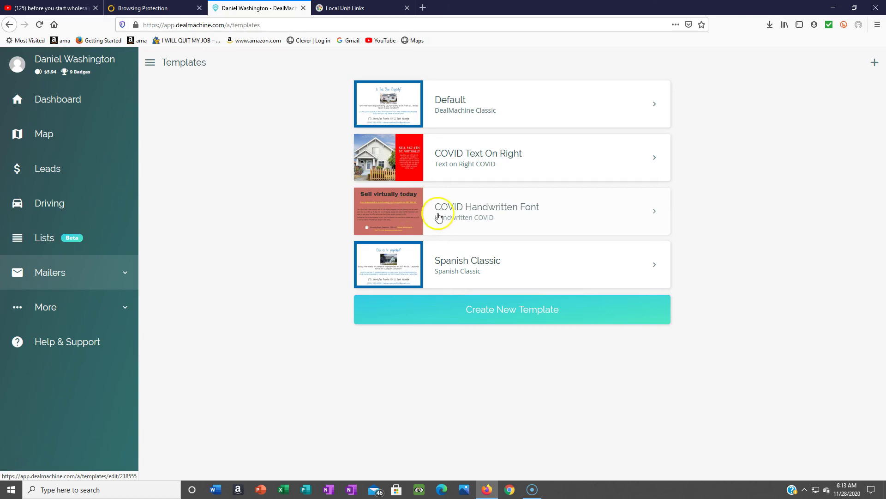
pyautogui.click(422, 106)
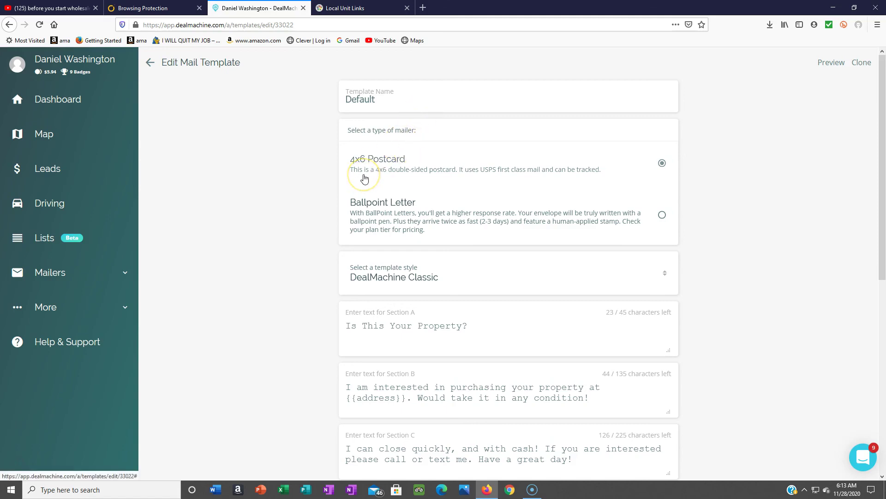
# Show the Owner Name and Full Address insert fields for Section B, then scroll down to the template actions.
pyautogui.moveTo(882, 138); pyautogui.dragTo(883, 200)
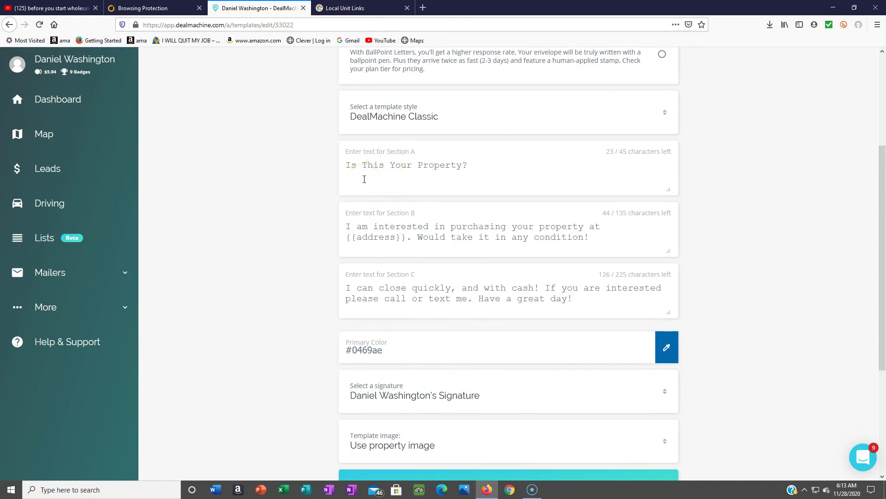
pyautogui.click(380, 183)
pyautogui.click(592, 239)
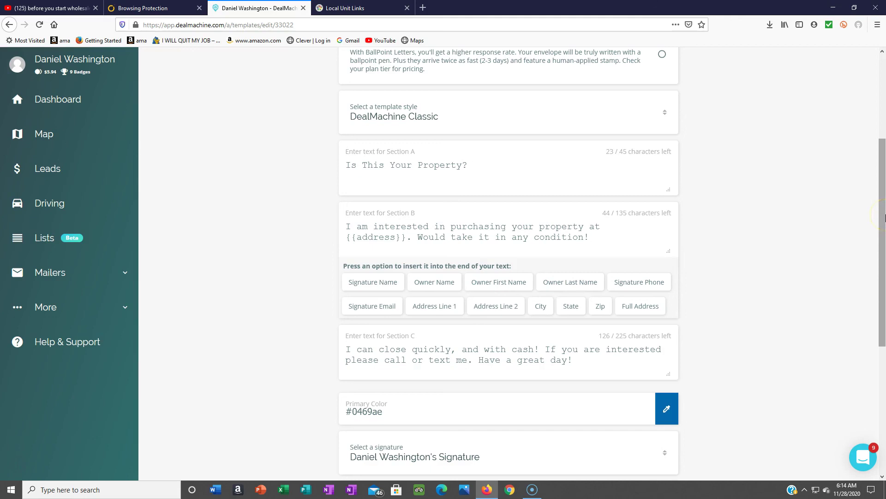
pyautogui.moveTo(884, 217)
pyautogui.mouseDown()
pyautogui.moveTo(883, 345)
pyautogui.moveTo(883, 332)
pyautogui.mouseUp()
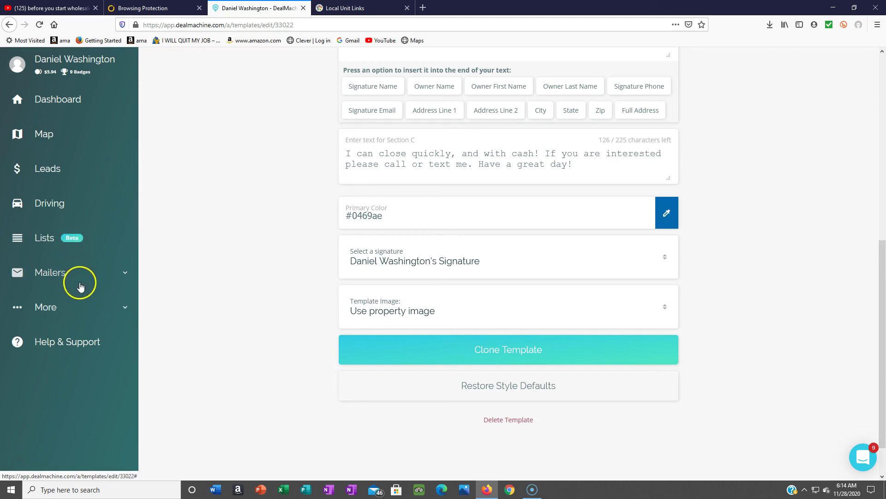
# Expand More to show Partner, Team, Get Free Leads, Settings and Request Feature.
pyautogui.click(115, 313)
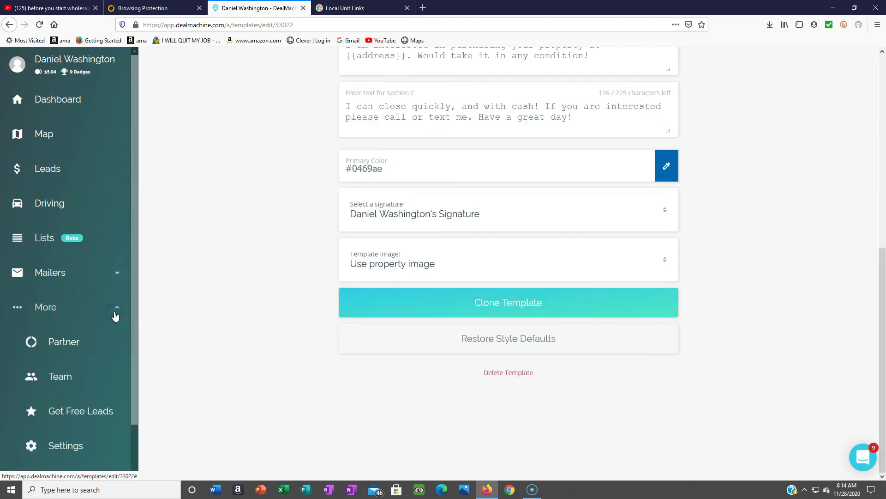
pyautogui.click(116, 332)
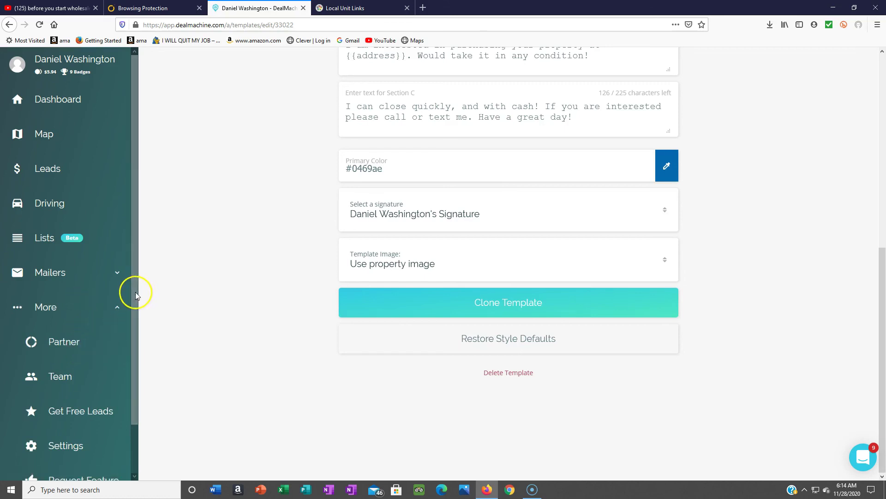
pyautogui.moveTo(136, 294); pyautogui.dragTo(135, 349)
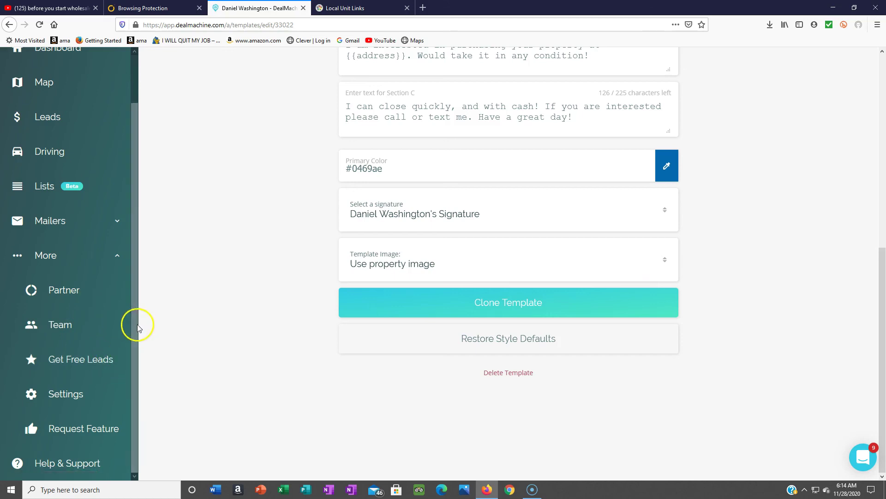
pyautogui.moveTo(134, 322); pyautogui.dragTo(142, 225)
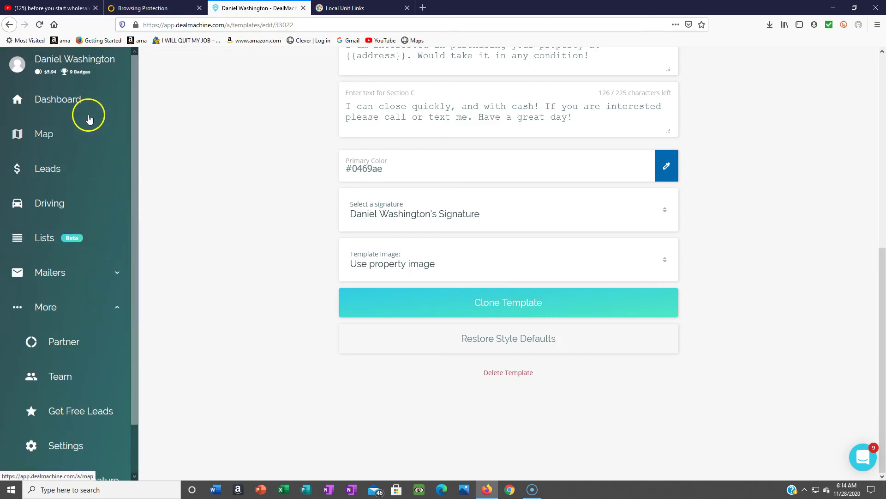